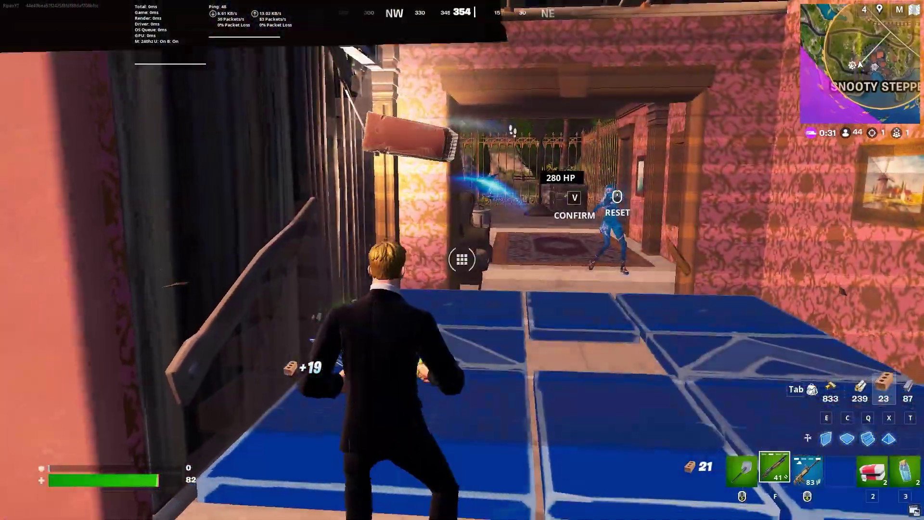
# Step: Open the %localappdata% folder from the Run dialog
pyautogui.click(462, 260)
pyautogui.click(463, 260)
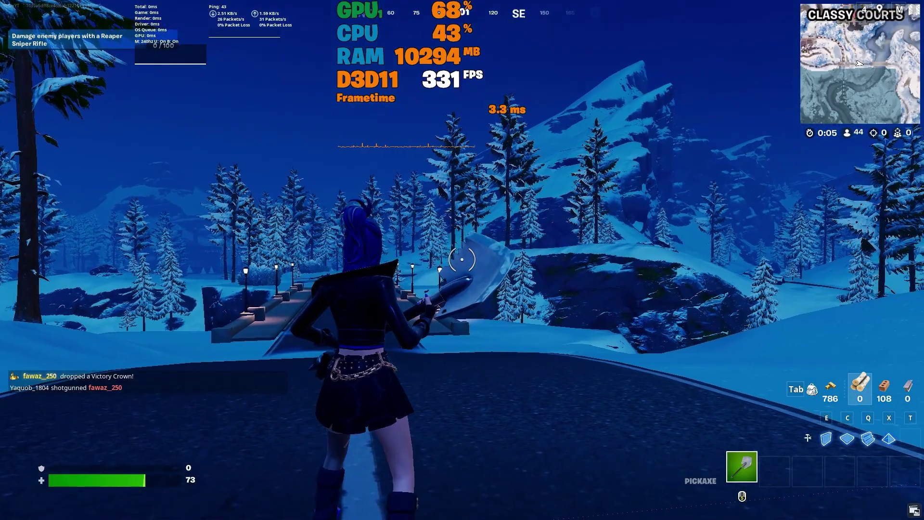
pyautogui.press('w')
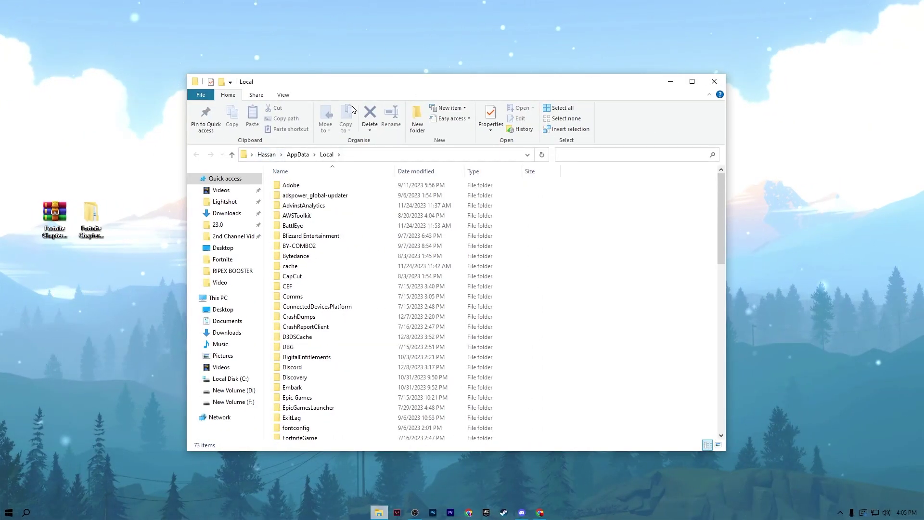
pyautogui.press('super+r')
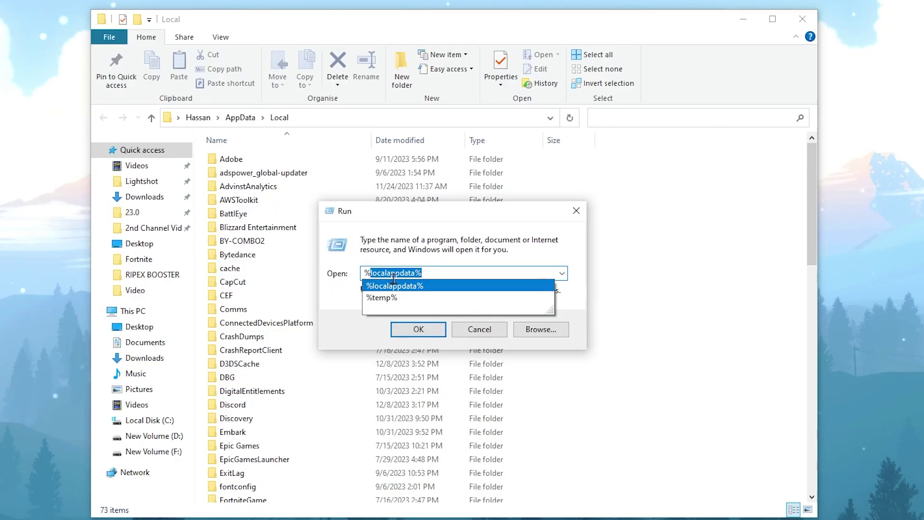
pyautogui.click(417, 329)
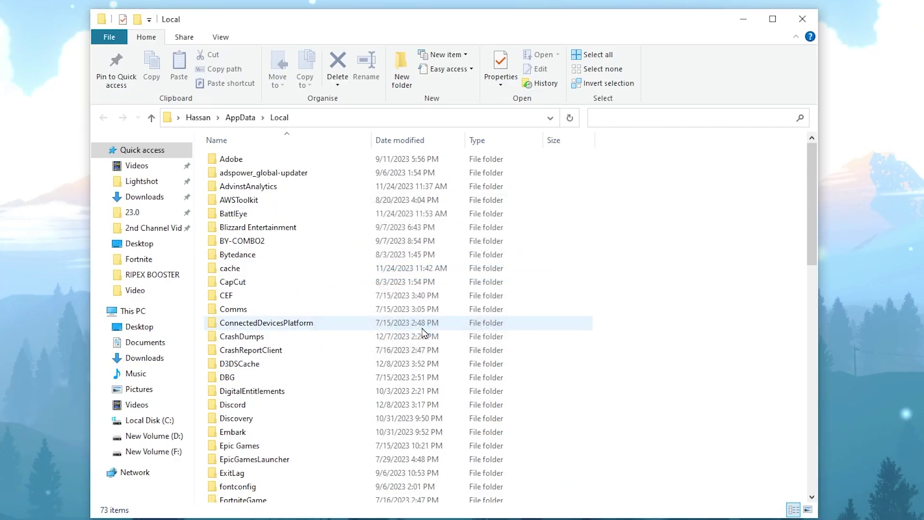
# Step: Navigate to FortniteGame > Saved > Config > WindowsClient
pyautogui.press('f')
pyautogui.scroll(-2, 344, 338)
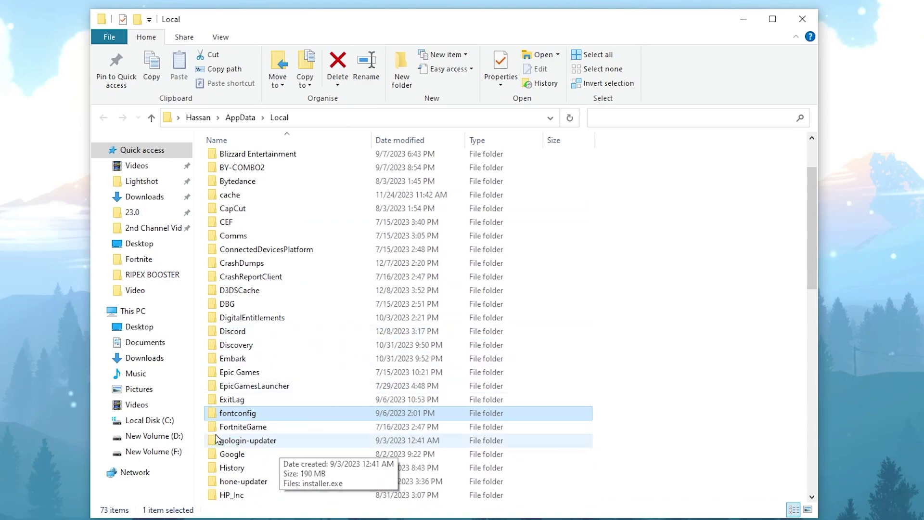
pyautogui.click(254, 429)
pyautogui.doubleClick(254, 429)
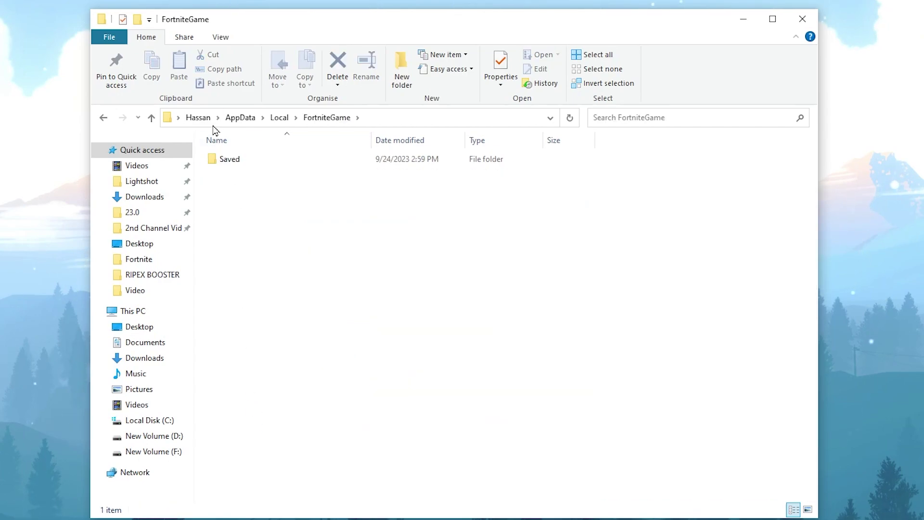
pyautogui.doubleClick(229, 159)
pyautogui.doubleClick(239, 175)
pyautogui.click(266, 175)
pyautogui.doubleClick(265, 180)
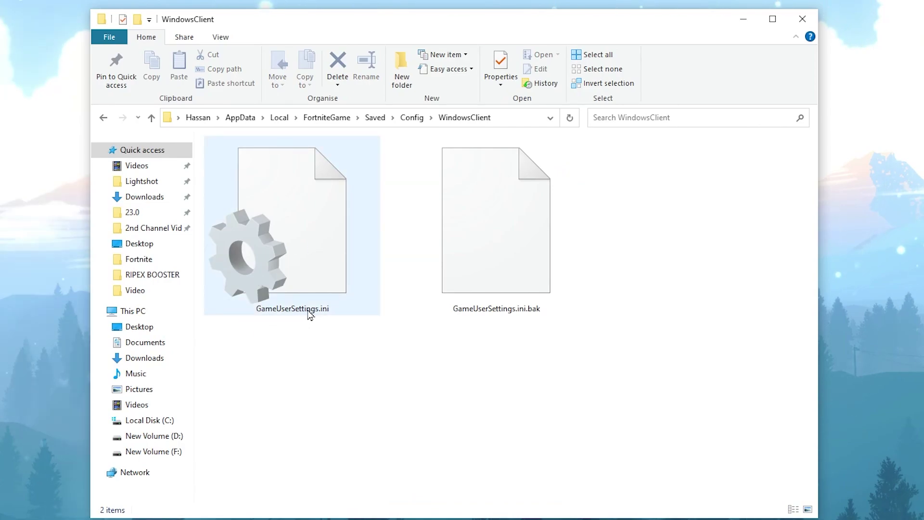
# Step: Check the Properties of GameUserSettings.ini
pyautogui.rightClick(311, 190)
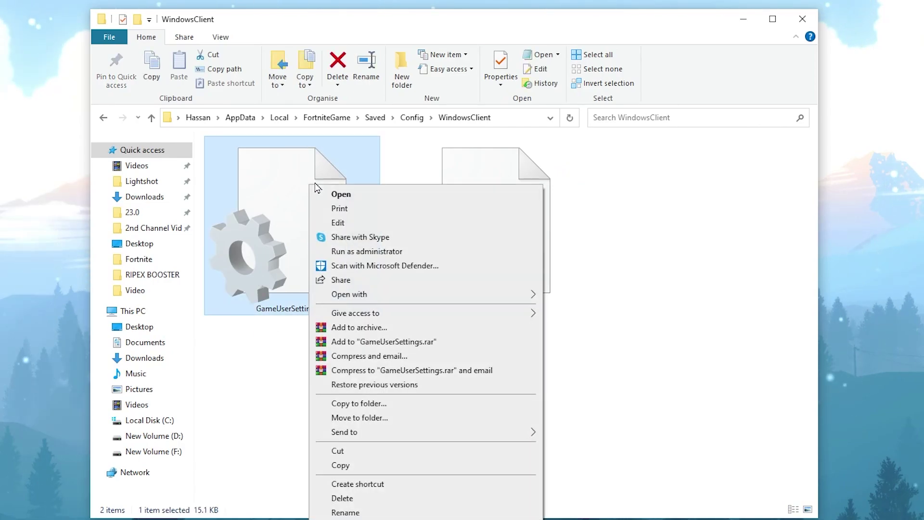
pyautogui.click(337, 513)
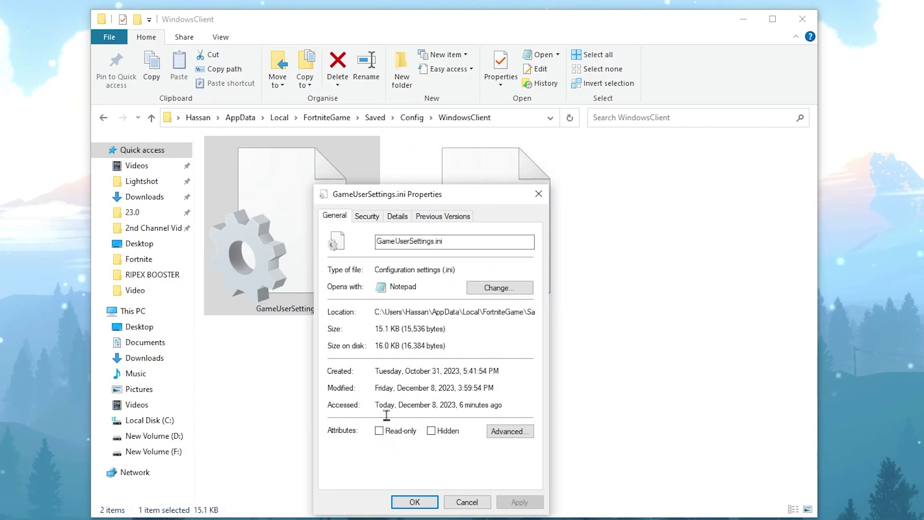
pyautogui.click(414, 502)
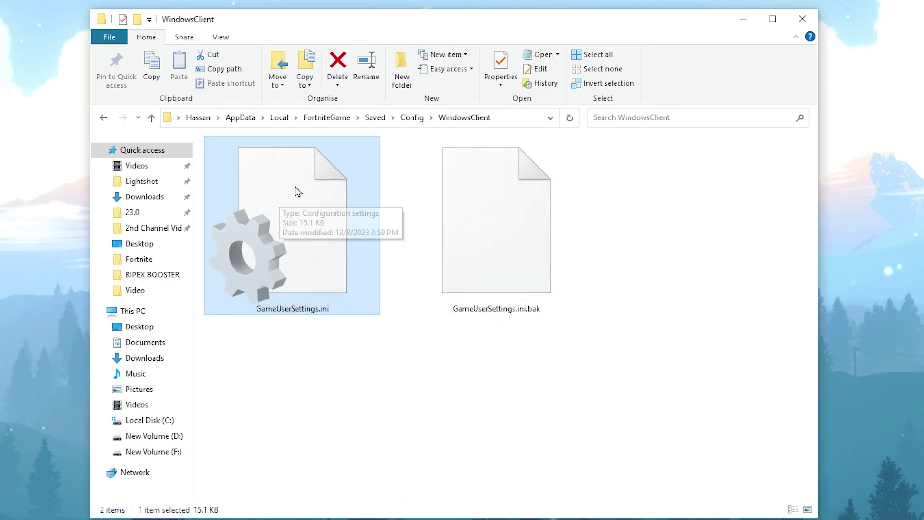
pyautogui.rightClick(283, 190)
# Step: Edit GameUserSettings.ini in Notepad, changing bDisableMouseAcceleration from False to True
pyautogui.click(325, 230)
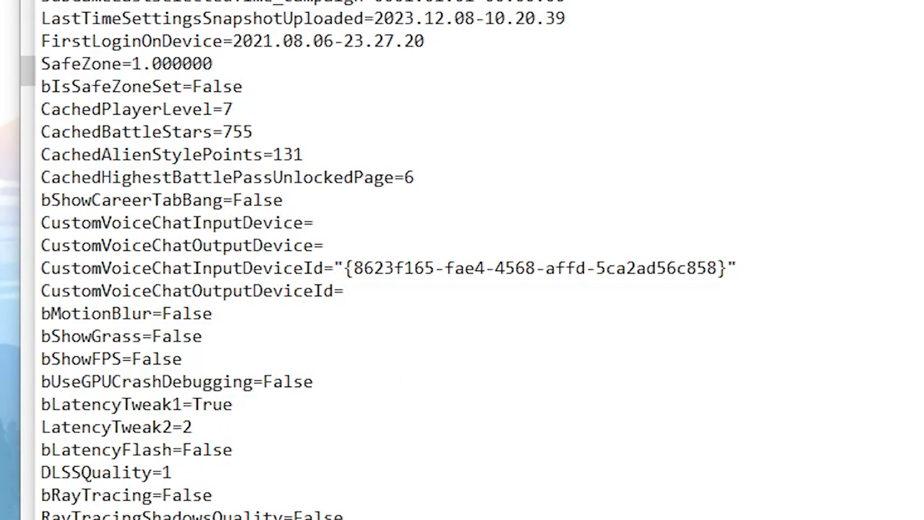
pyautogui.scroll(-3, 466, 136)
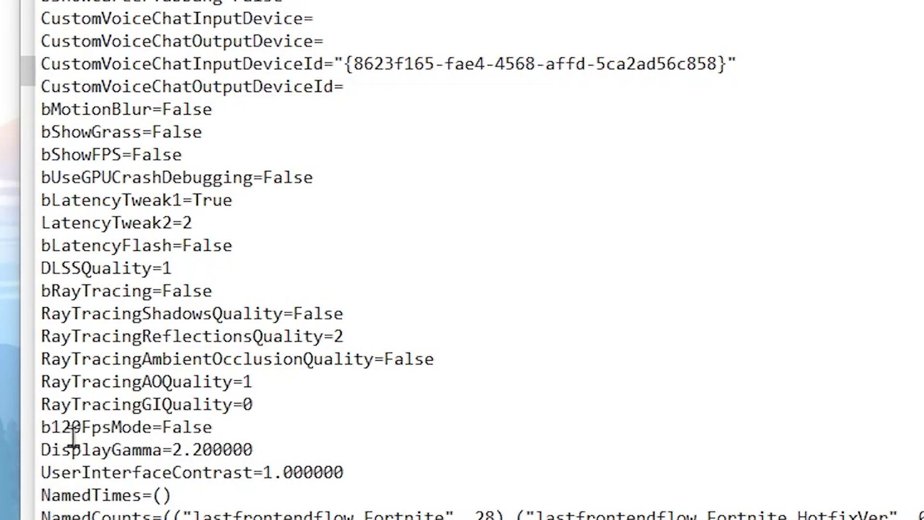
pyautogui.scroll(-10, 373, 185)
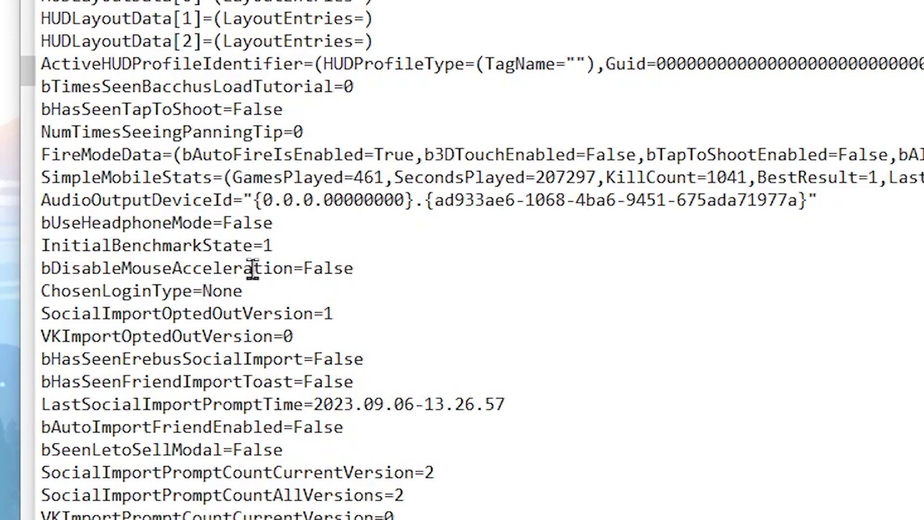
pyautogui.doubleClick(309, 264)
pyautogui.write('True')
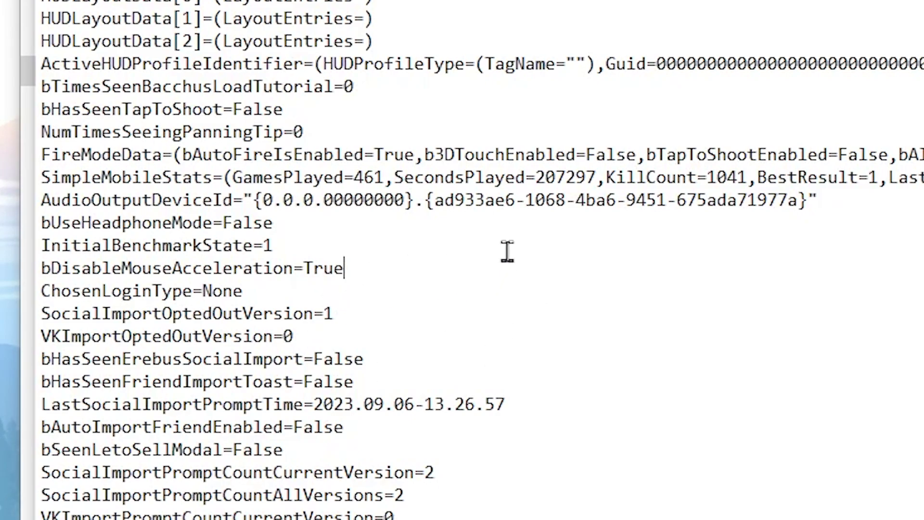
pyautogui.scroll(-6, 507, 251)
pyautogui.scroll(-4, 511, 244)
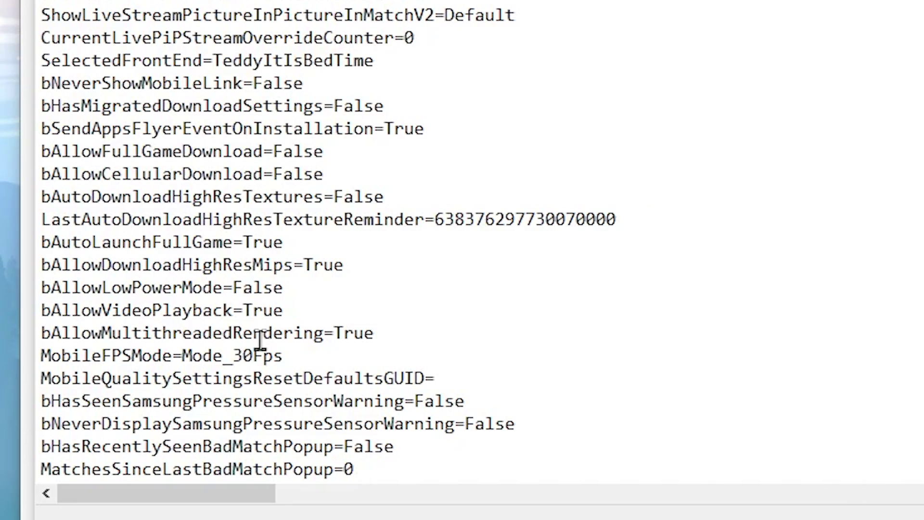
# Step: Review the scalability quality values set to 0 and save GameUserSettings.ini
pyautogui.scroll(-10, 375, 108)
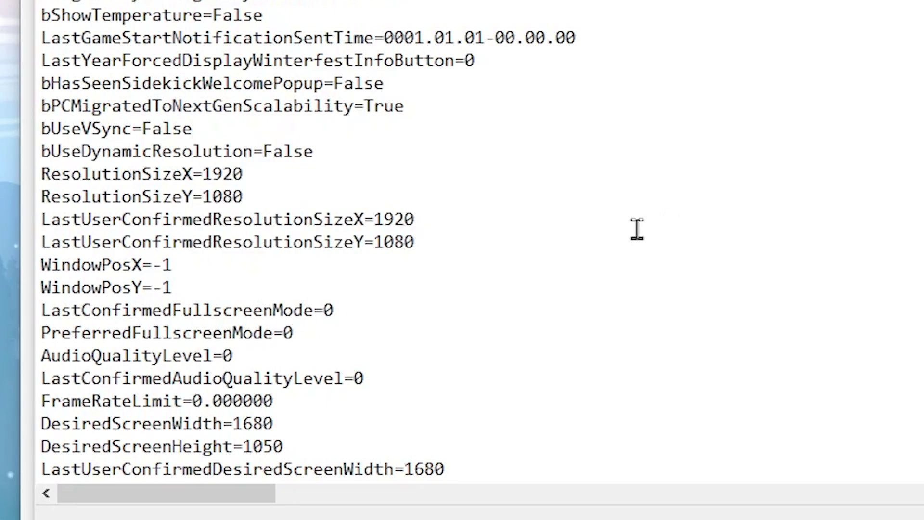
pyautogui.scroll(-13, 637, 229)
pyautogui.scroll(-5, 659, 71)
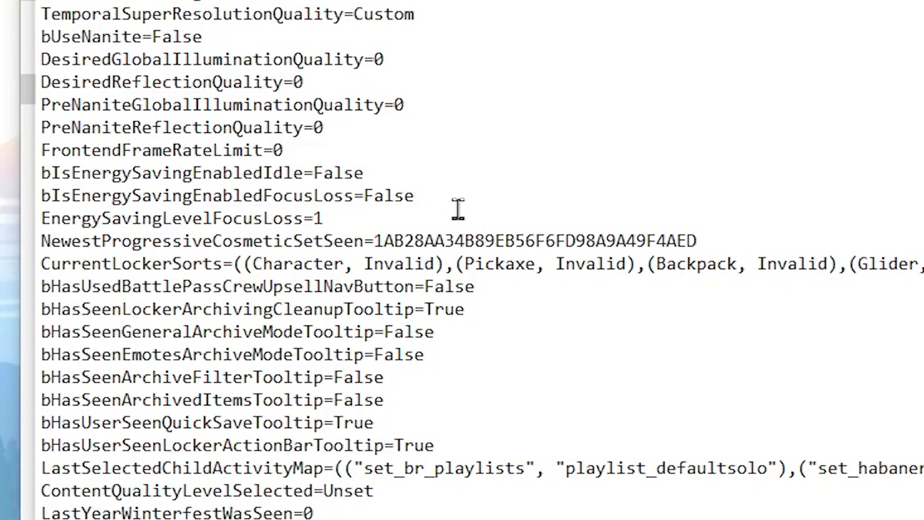
pyautogui.scroll(-12, 472, 202)
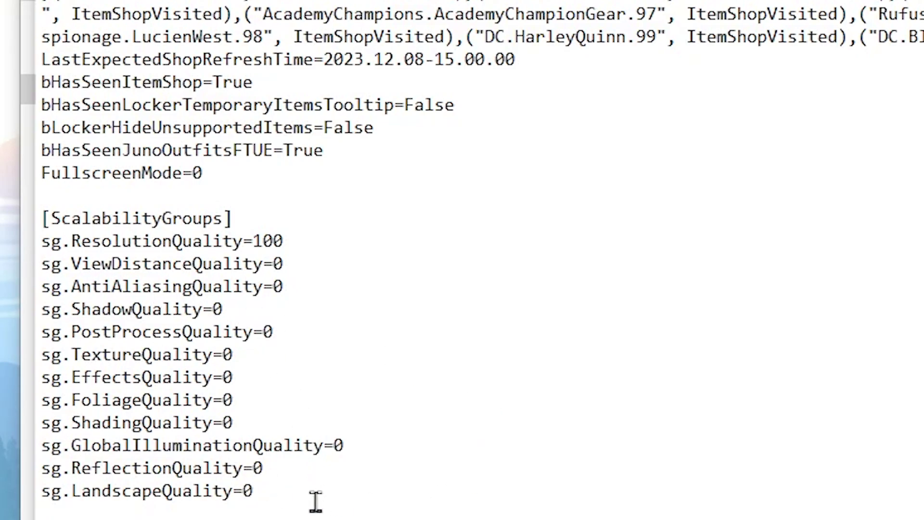
pyautogui.scroll(-12, 632, 327)
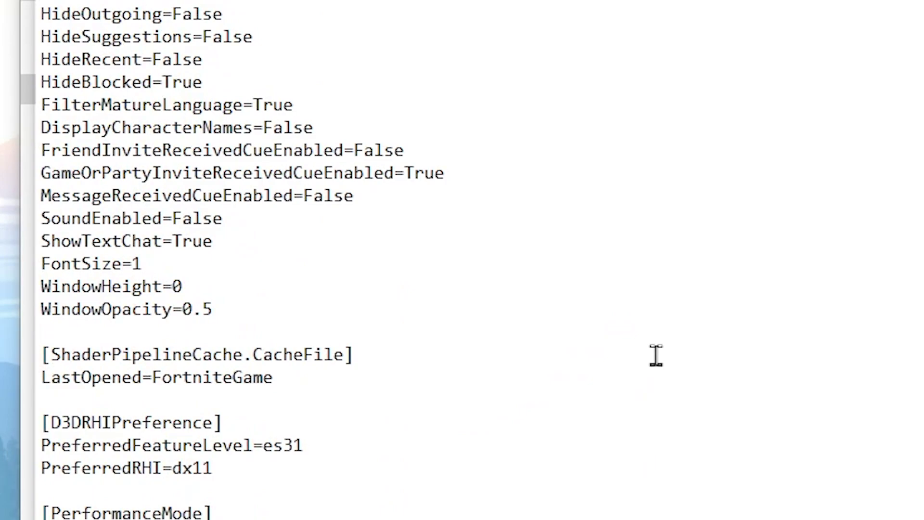
pyautogui.scroll(-3, 656, 356)
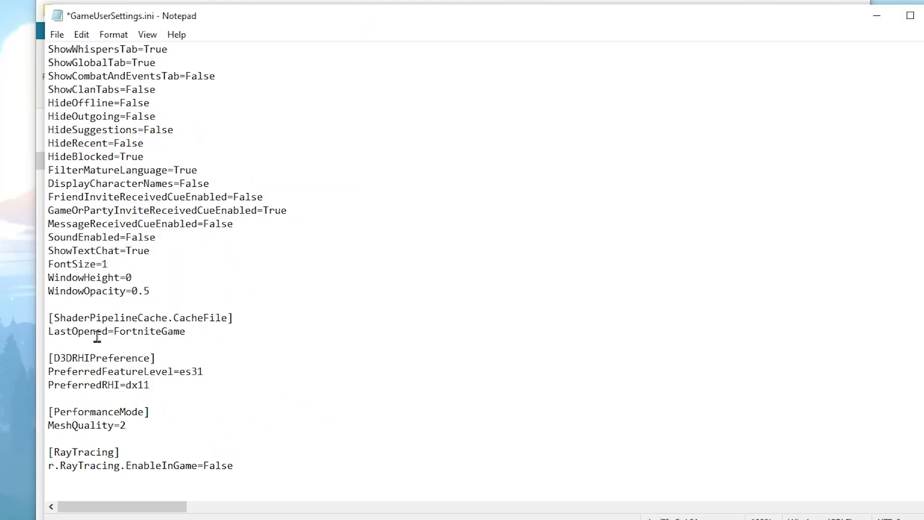
pyautogui.click(57, 34)
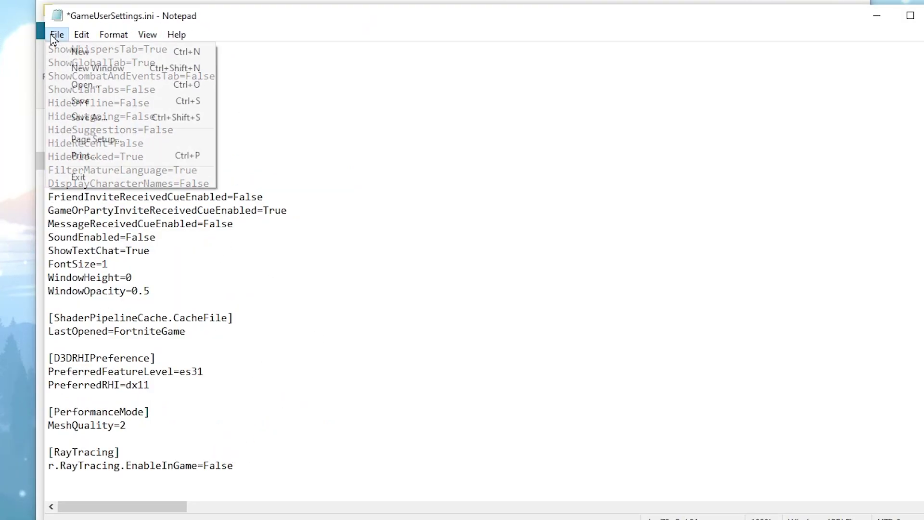
pyautogui.click(114, 103)
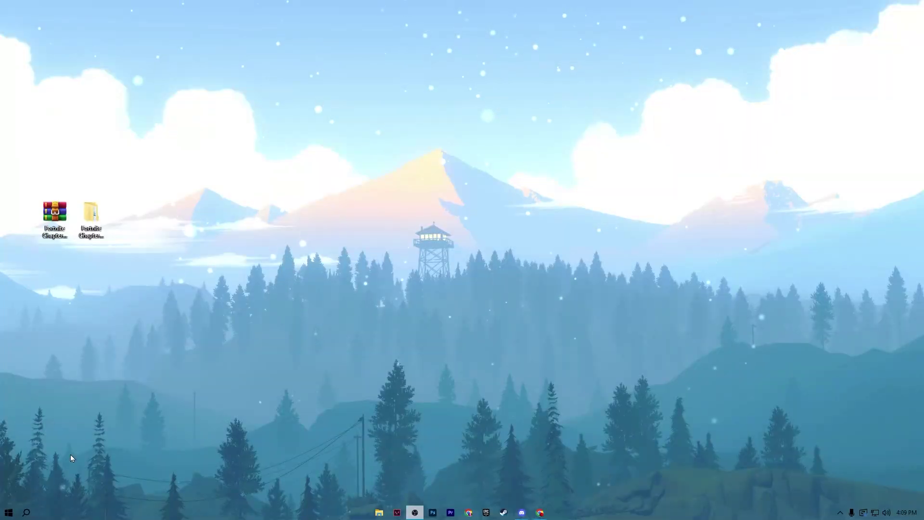
# Step: In Settings > Gaming, confirm Game Bar is off and Game Mode is on
pyautogui.click(9, 512)
pyautogui.click(11, 479)
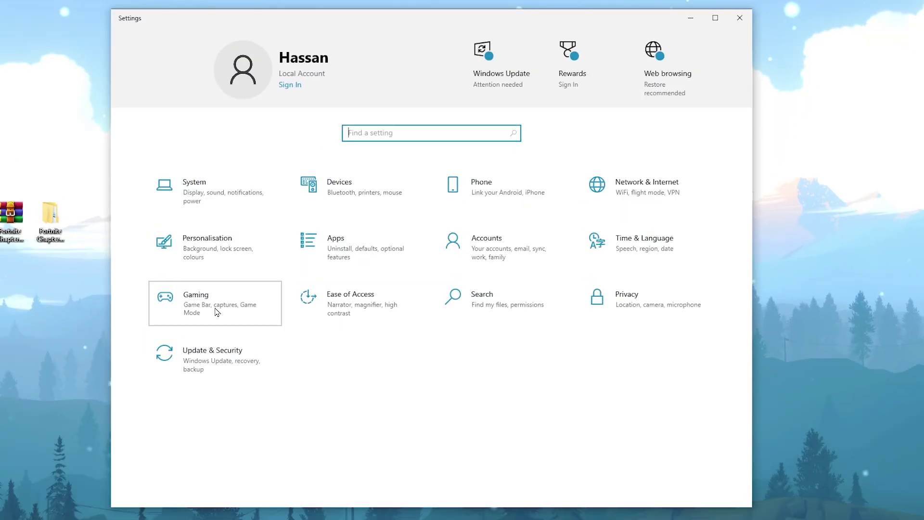
pyautogui.click(216, 312)
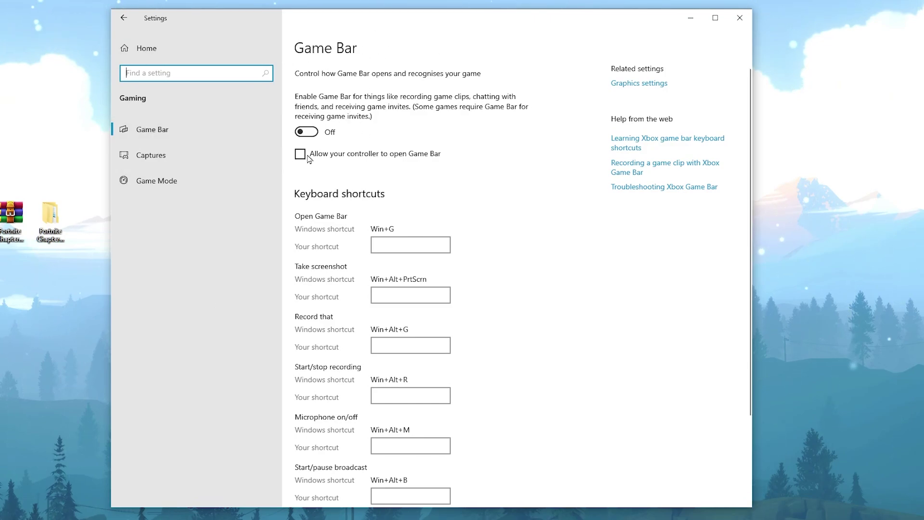
pyautogui.click(179, 180)
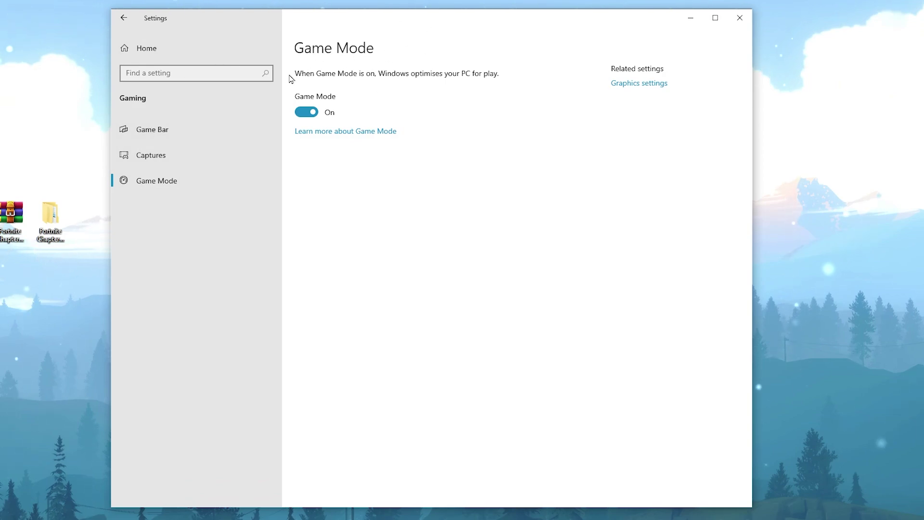
pyautogui.click(645, 83)
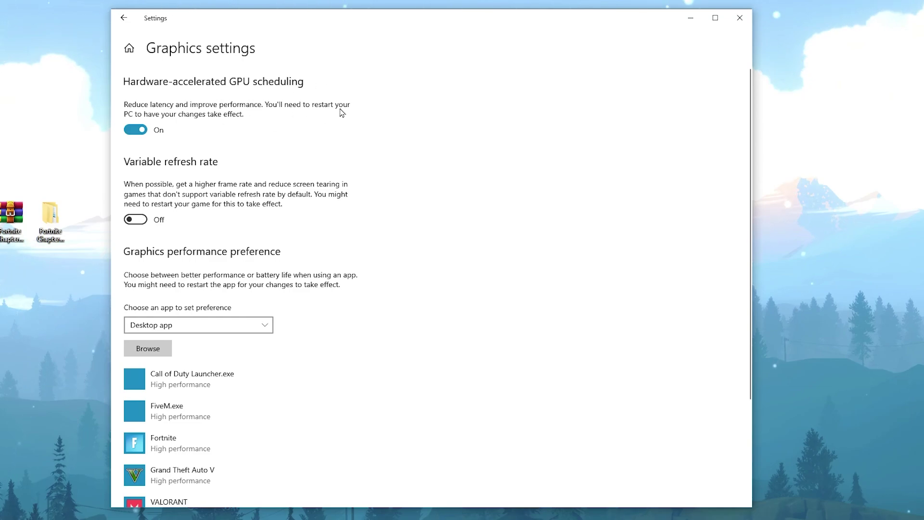
# Step: Add FortniteClient-Win64-Shipping.exe to the graphics preference app list
pyautogui.scroll(-3, 530, 129)
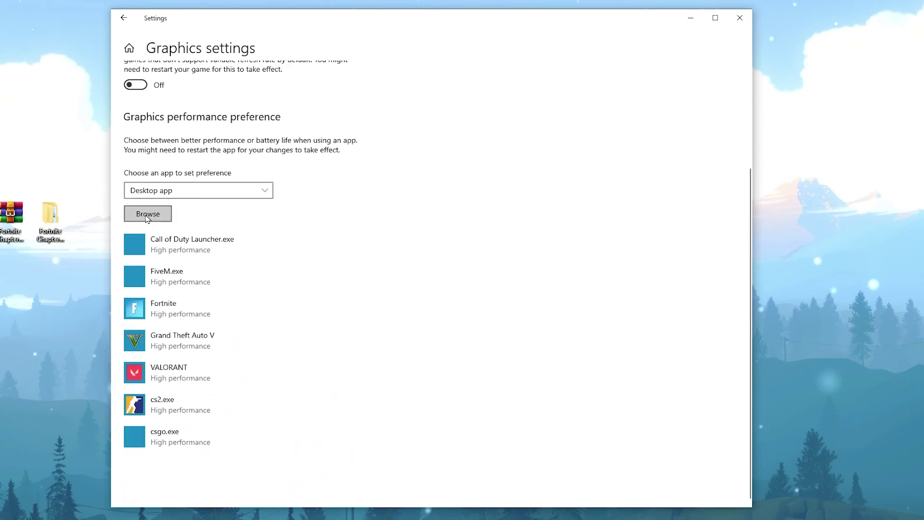
pyautogui.click(146, 215)
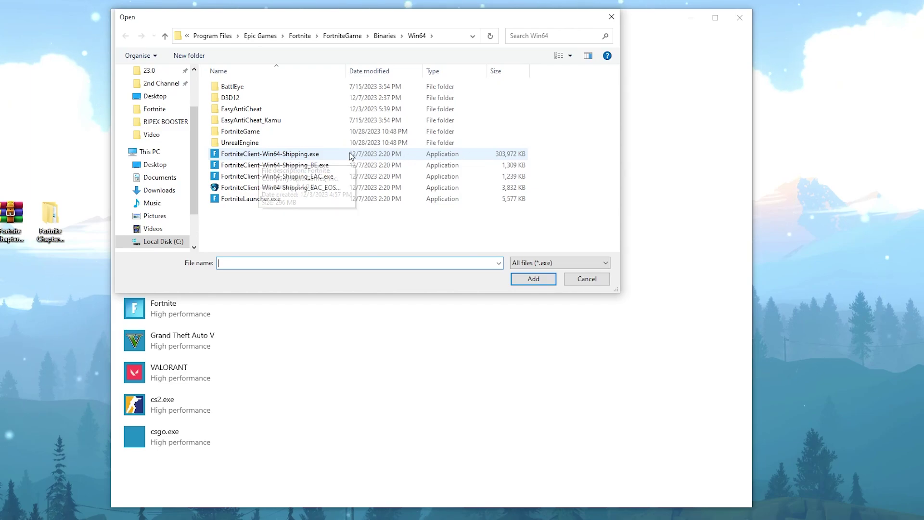
pyautogui.click(334, 156)
pyautogui.click(531, 278)
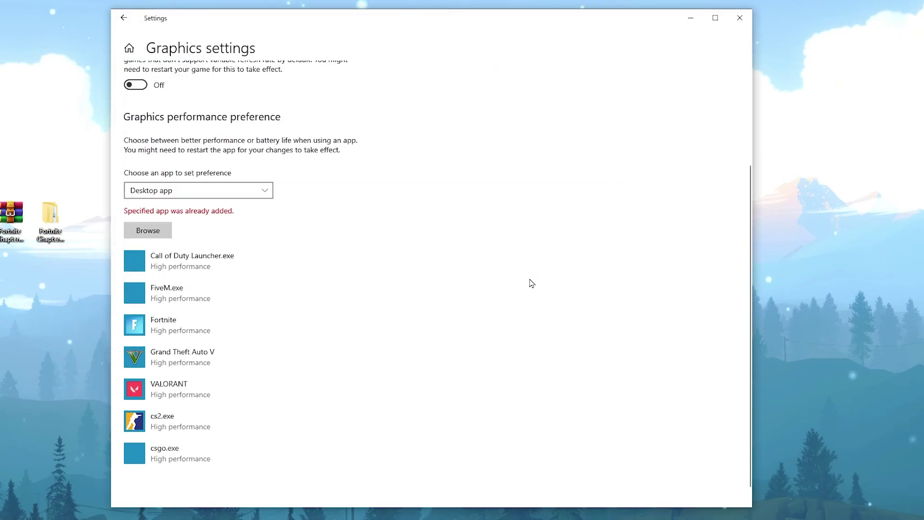
# Step: Set Fortnite to High performance (NVIDIA GeForce RTX 3070) and close Settings
pyautogui.click(194, 330)
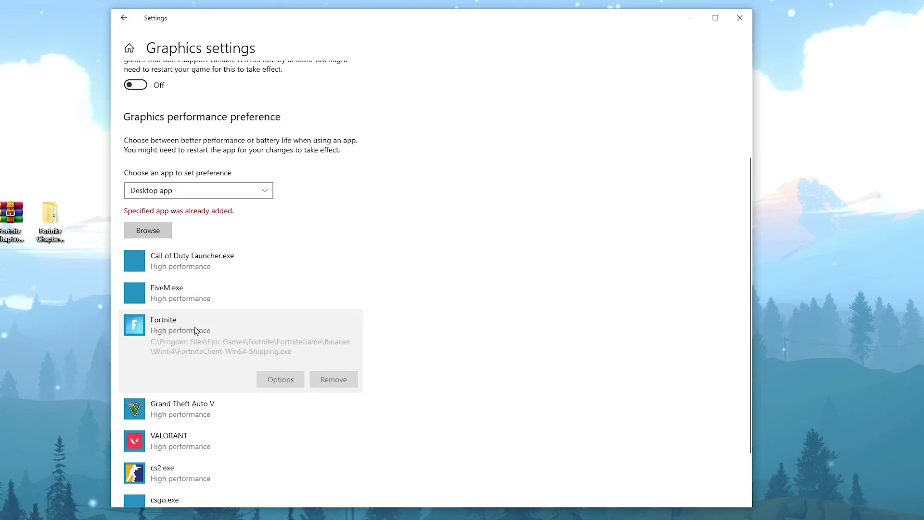
pyautogui.click(280, 380)
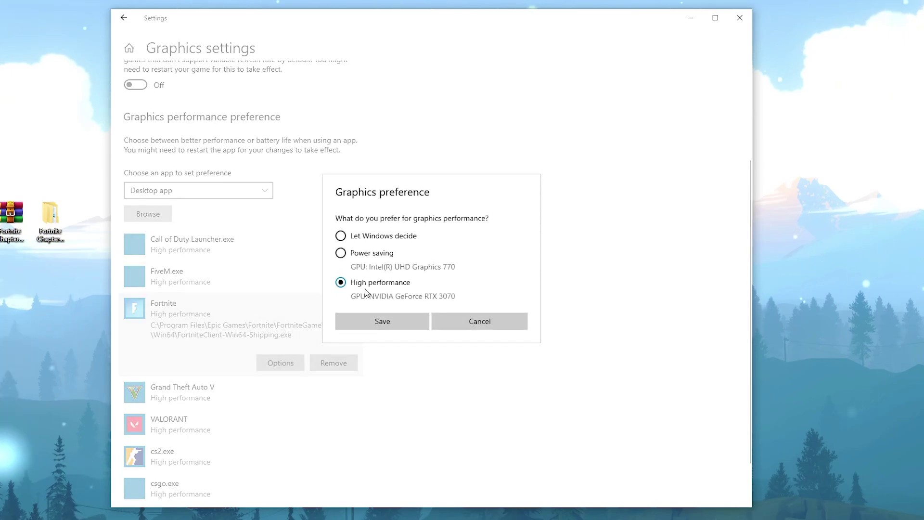
pyautogui.click(375, 320)
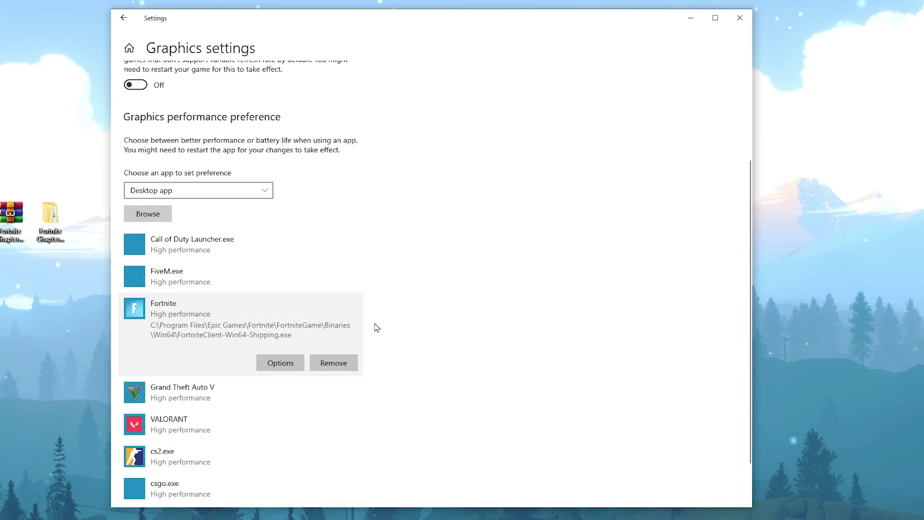
pyautogui.click(739, 18)
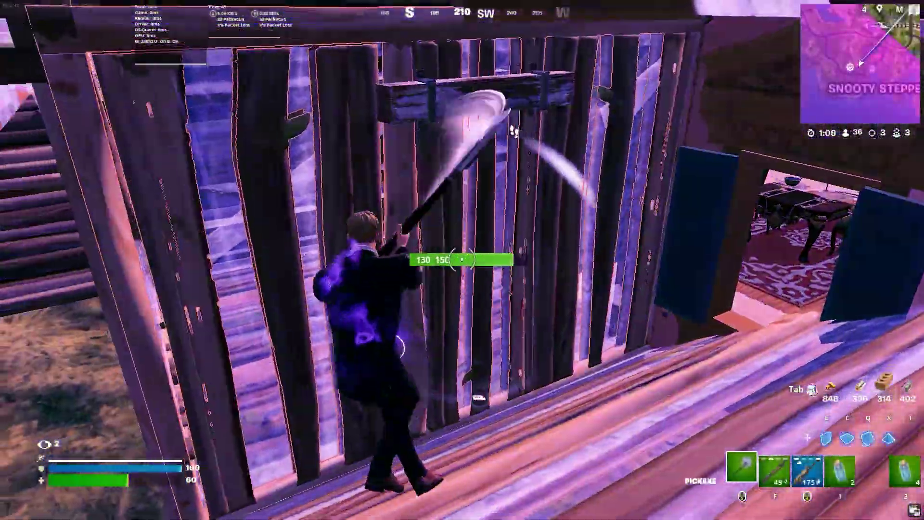
# Step: Edit the wall beside the player during the Fortnite match
pyautogui.press('g')
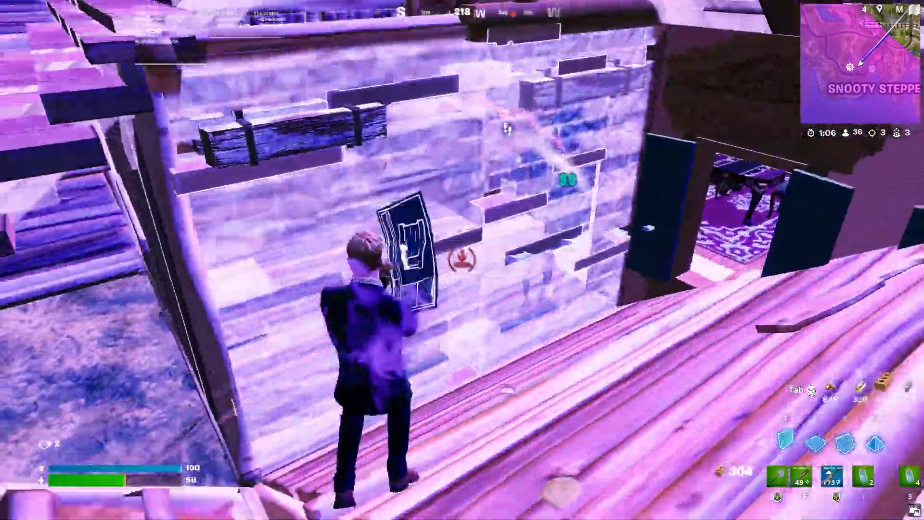